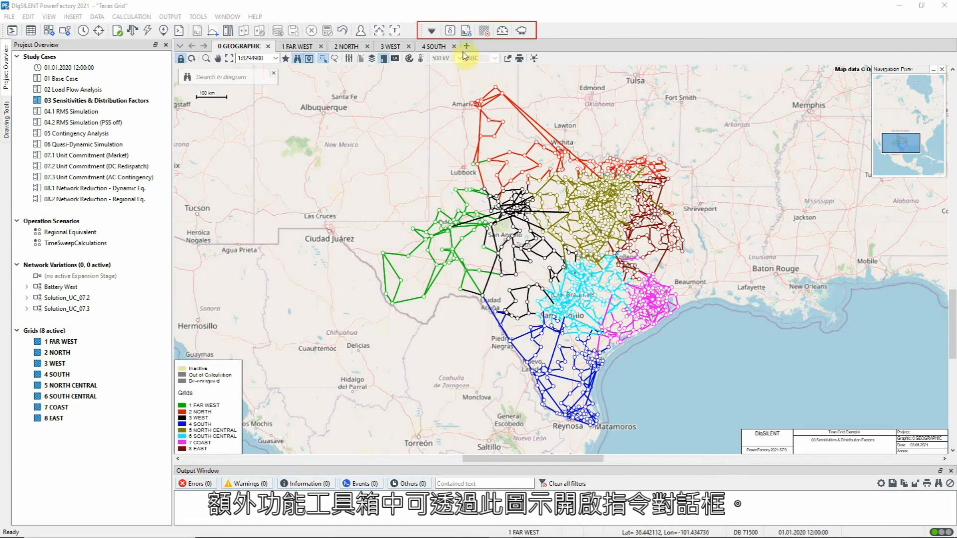
Open the Sensitivities / Distribution Factors command and inspect the busbars contained in its assigned busbar set
click(452, 33)
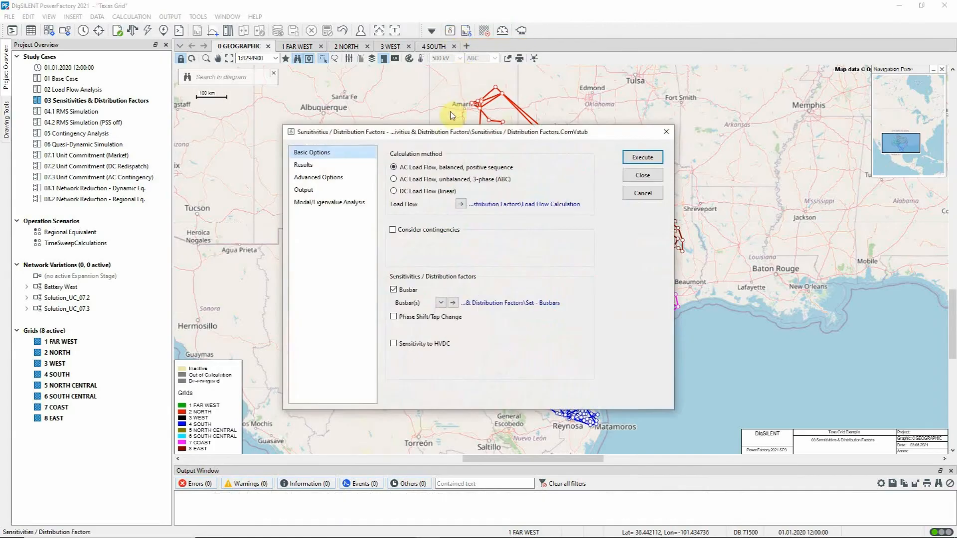
drag(455, 139, 737, 244)
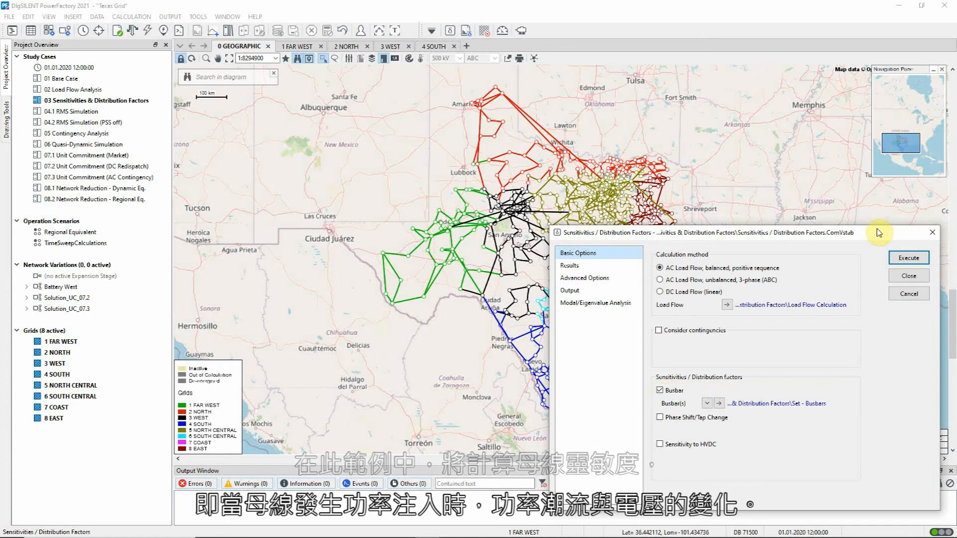
click(718, 403)
click(839, 374)
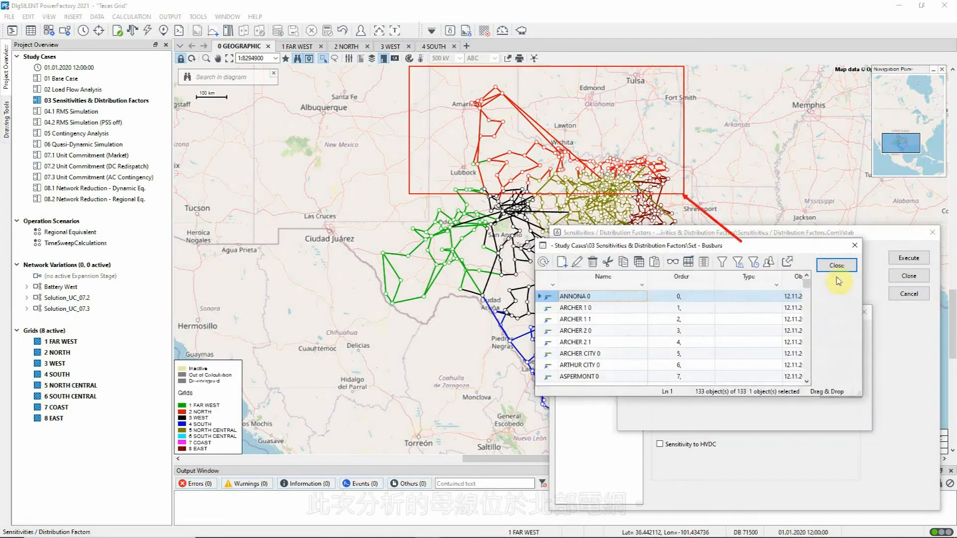
click(840, 270)
click(854, 337)
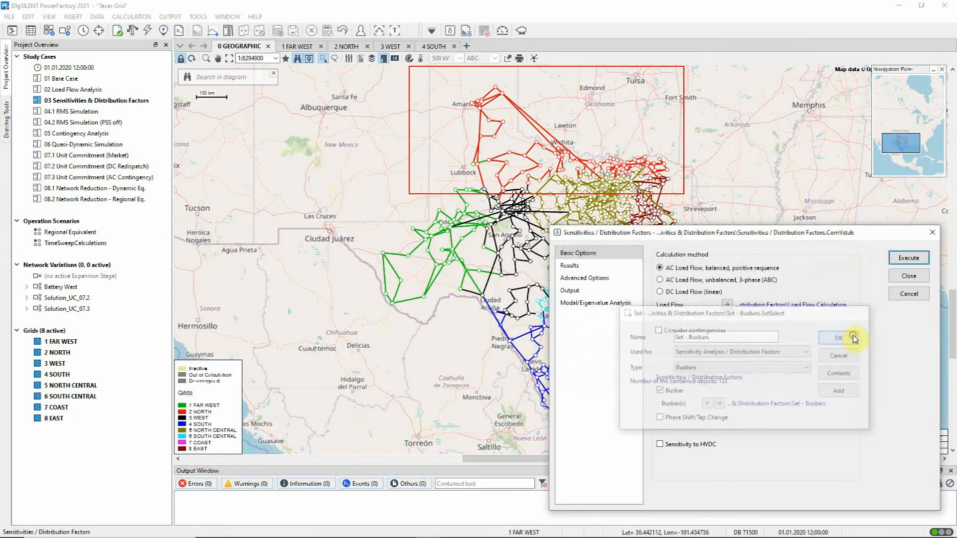
Review the result settings and advanced busbar options, and run the balanced AC sensitivities and distribution factors calculation
click(576, 266)
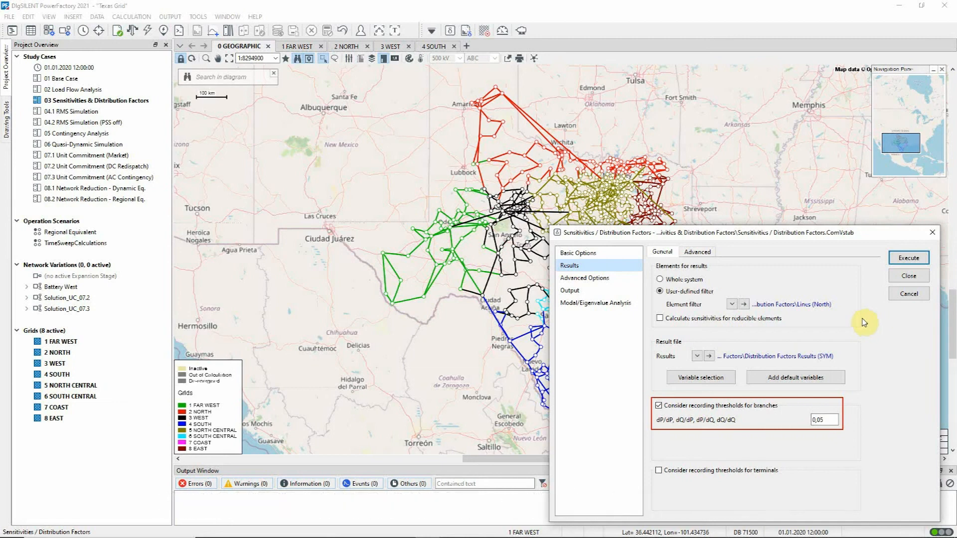
click(620, 279)
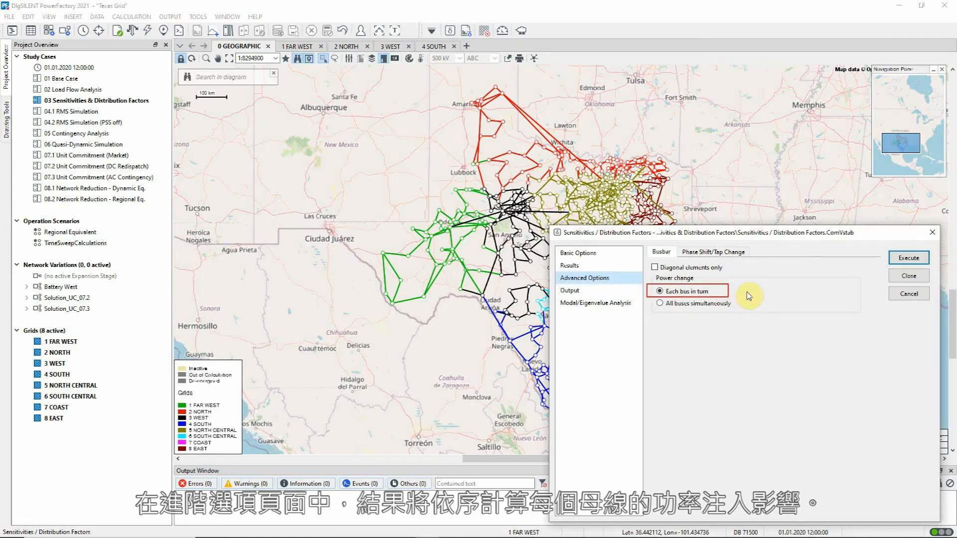
click(908, 258)
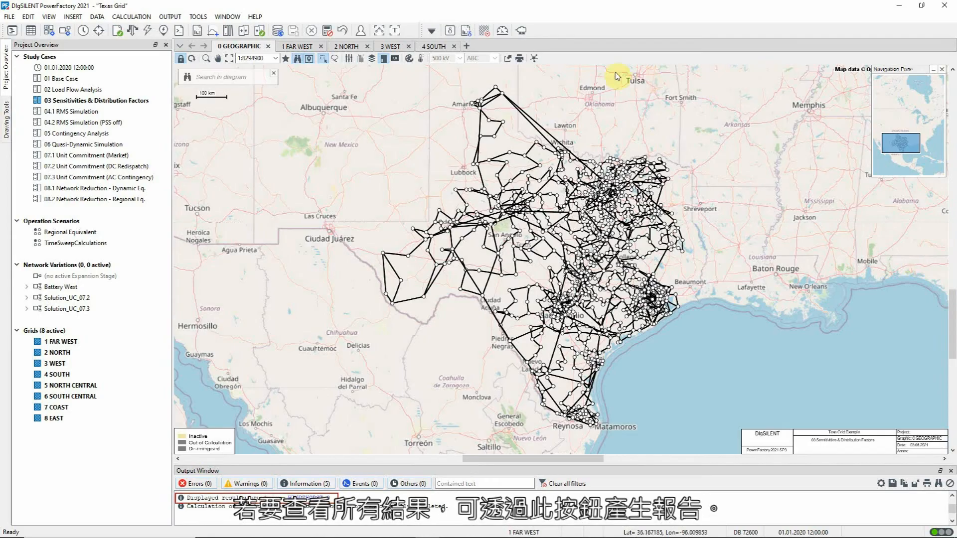
Generate the PTDF/OTDF busbar sensitivity report without transformer sensitivities, reviewing the thresholds for branches and terminals
click(468, 33)
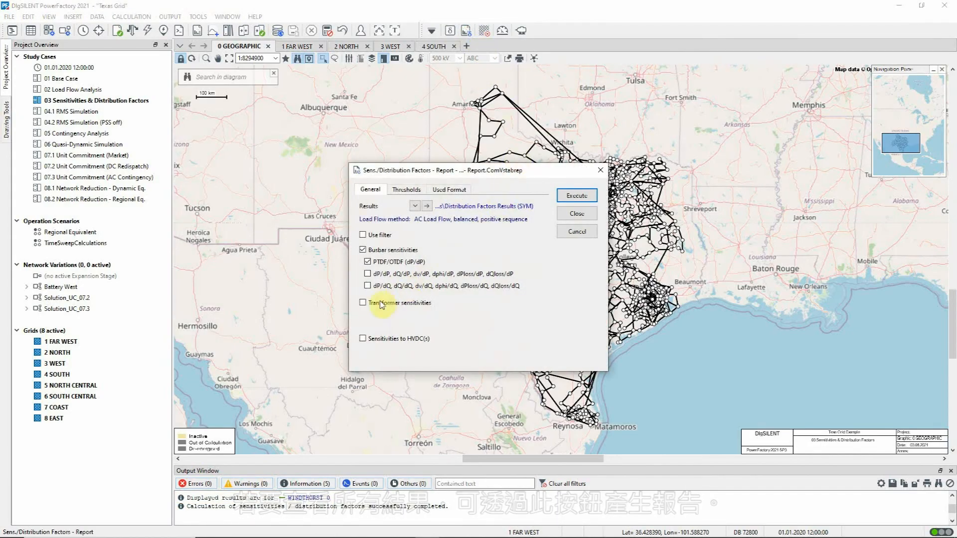
click(362, 303)
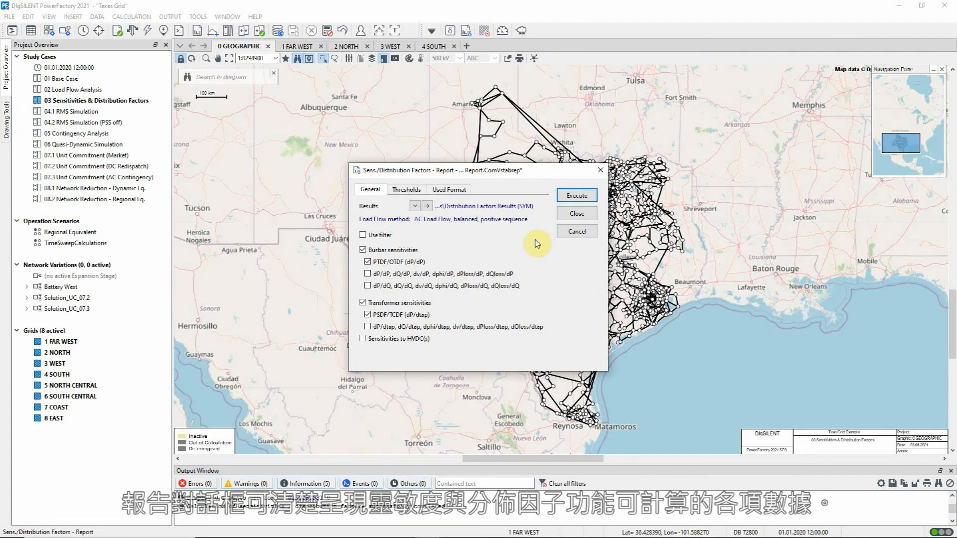
click(363, 302)
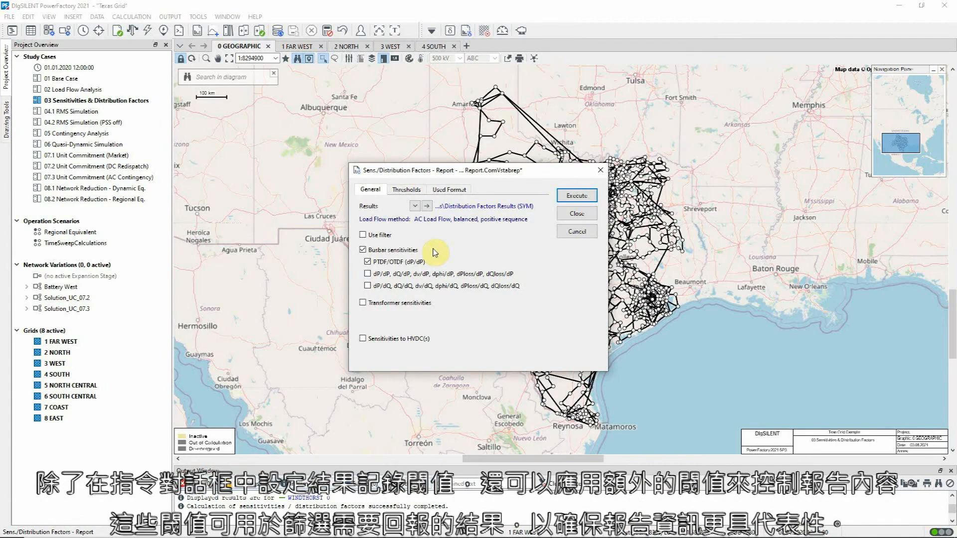
click(407, 190)
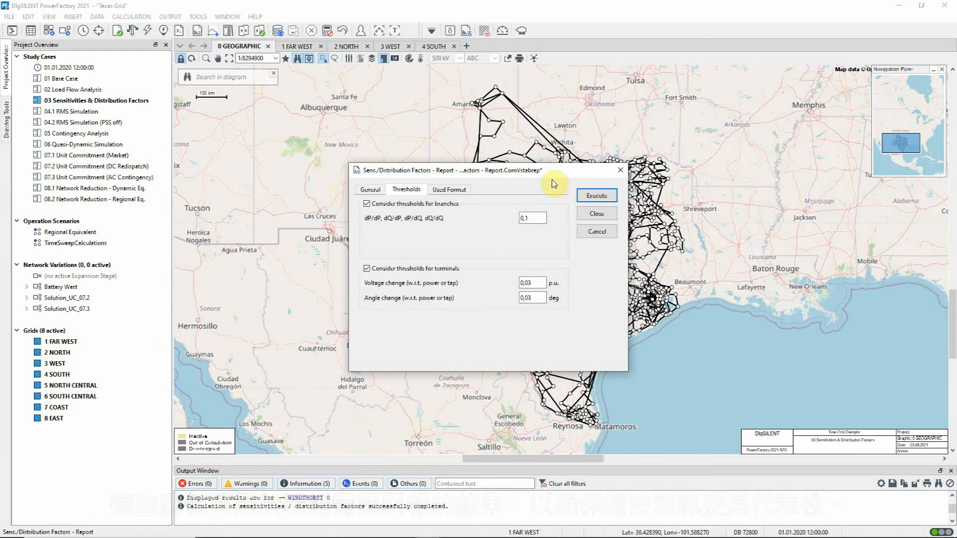
click(580, 195)
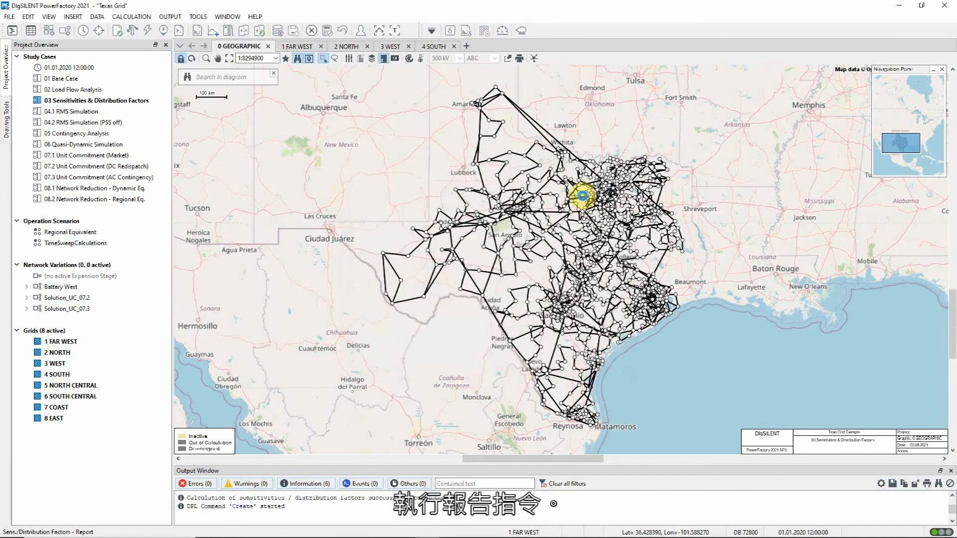
Enlarge the PTDF/OTDF report window, examine the line sensitivities per injection busbar, and close the report
drag(437, 146, 352, 55)
drag(671, 315, 905, 450)
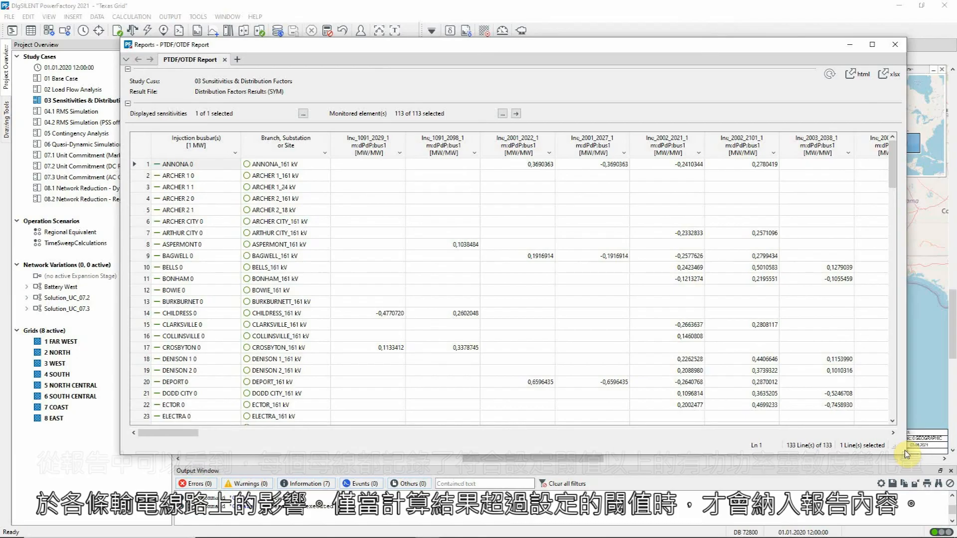
click(899, 45)
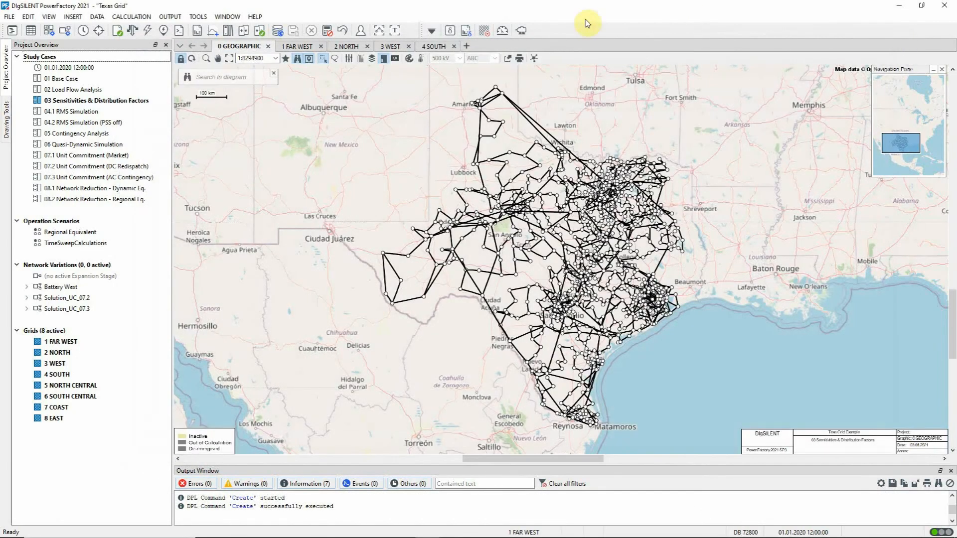
Enable Consider contingencies for the sensitivities calculation, check the listed contingency cases, and run the calculation
click(451, 31)
click(441, 231)
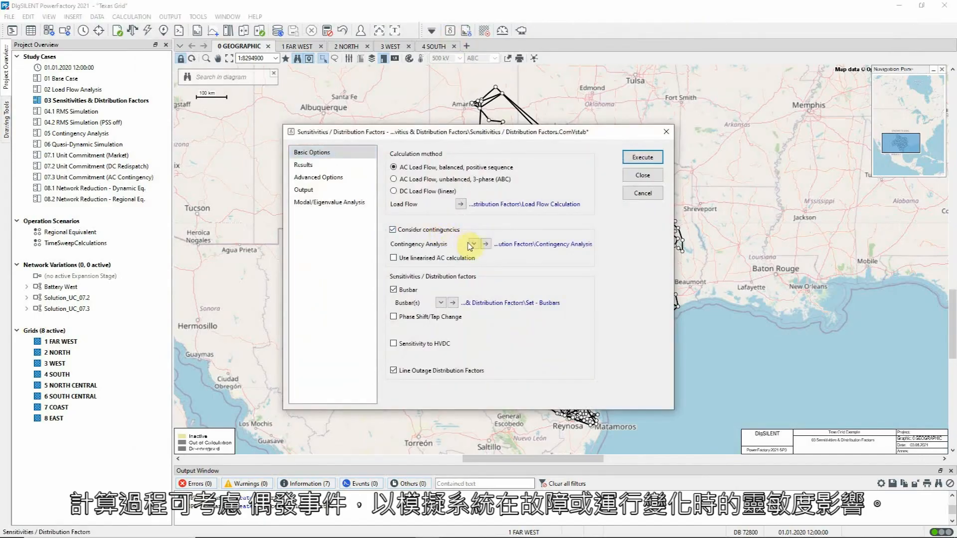
click(486, 244)
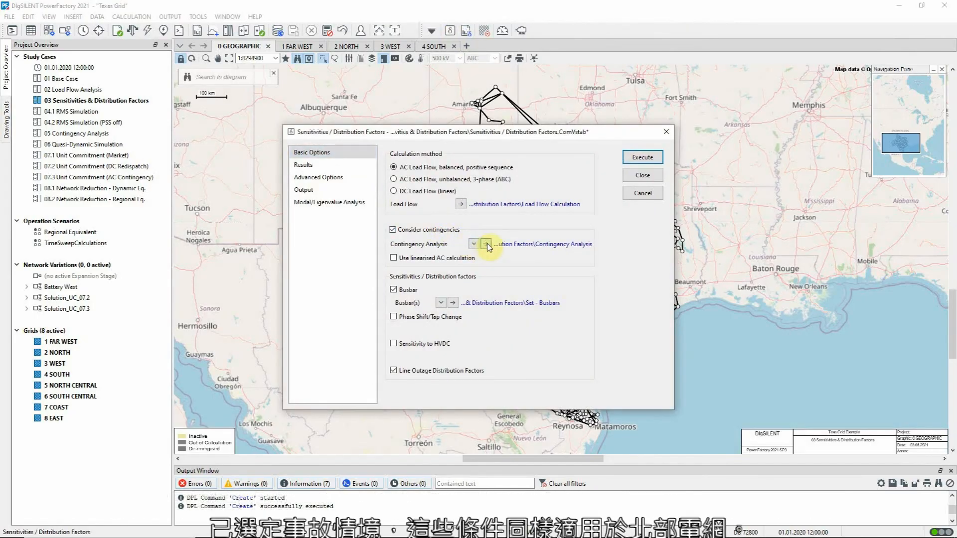
click(440, 256)
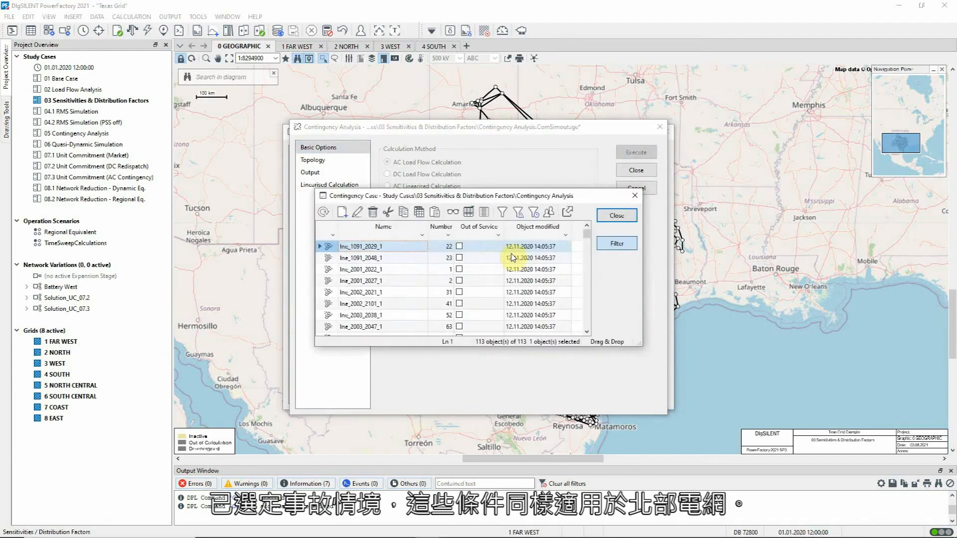
key(Escape)
key(Escape)
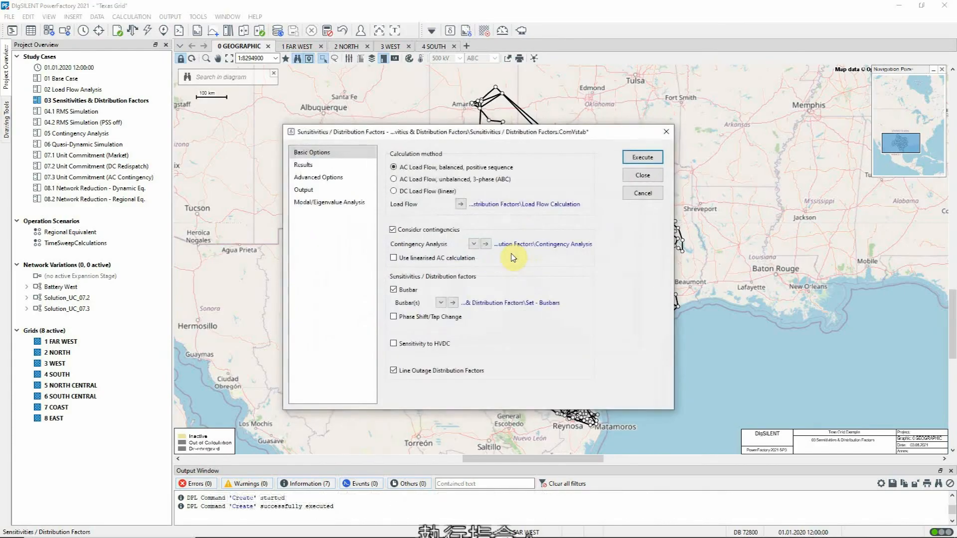
click(634, 156)
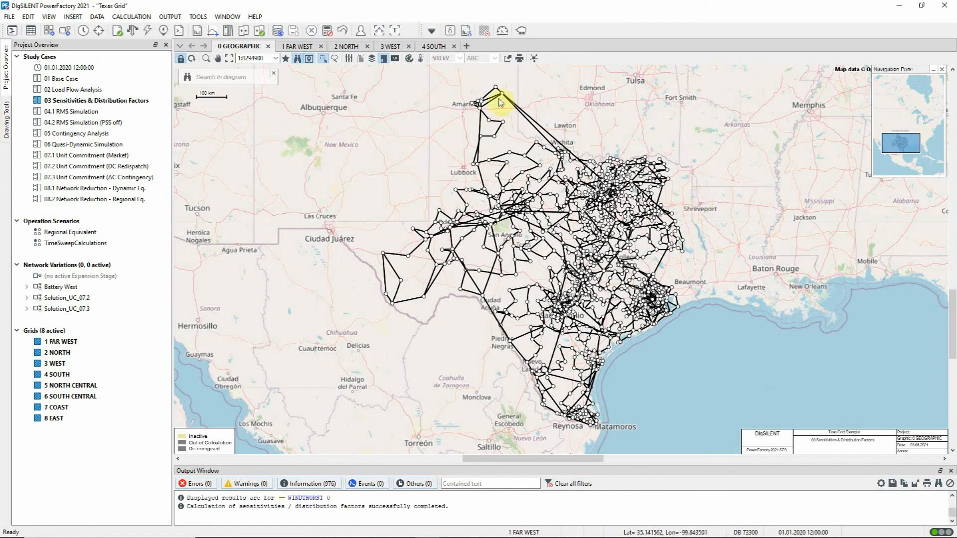
Generate the LODF and PTDF/OTDF reports, examine contingency case lne_1091_2029_1_Cnt and the line outage factors, and close the reports
click(467, 33)
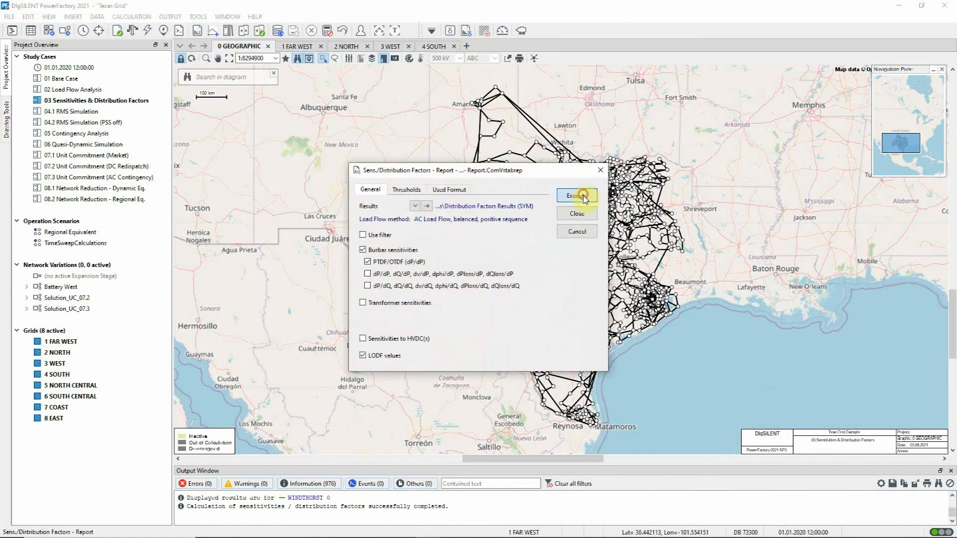
click(584, 198)
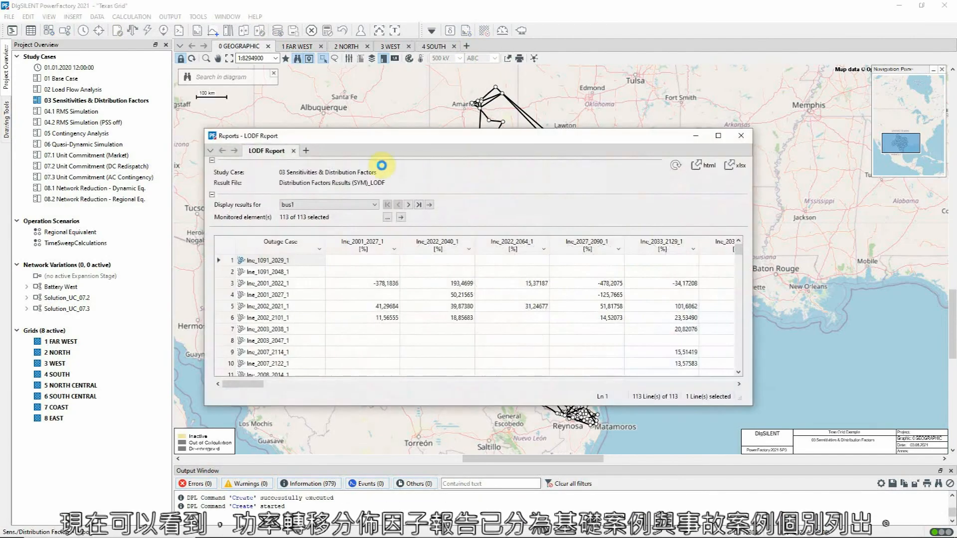
click(340, 152)
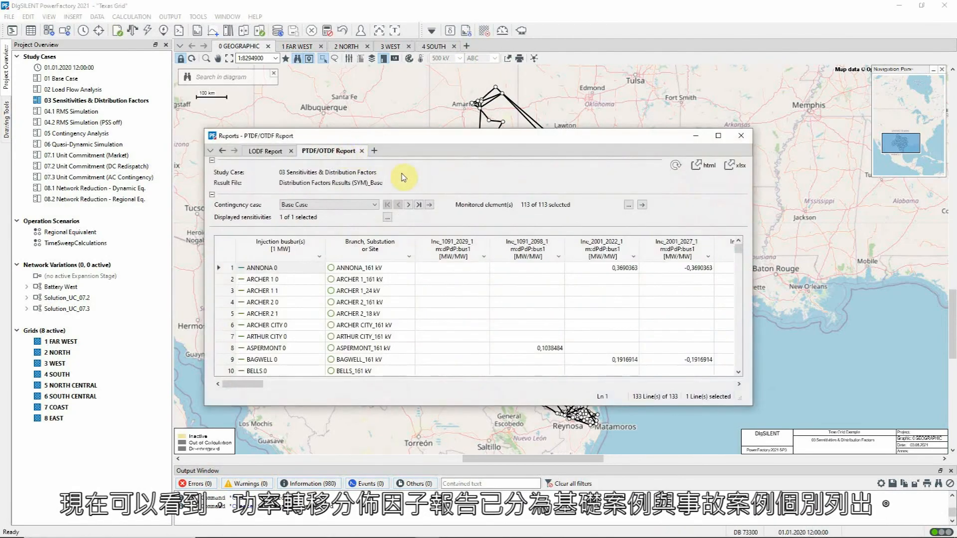
click(409, 205)
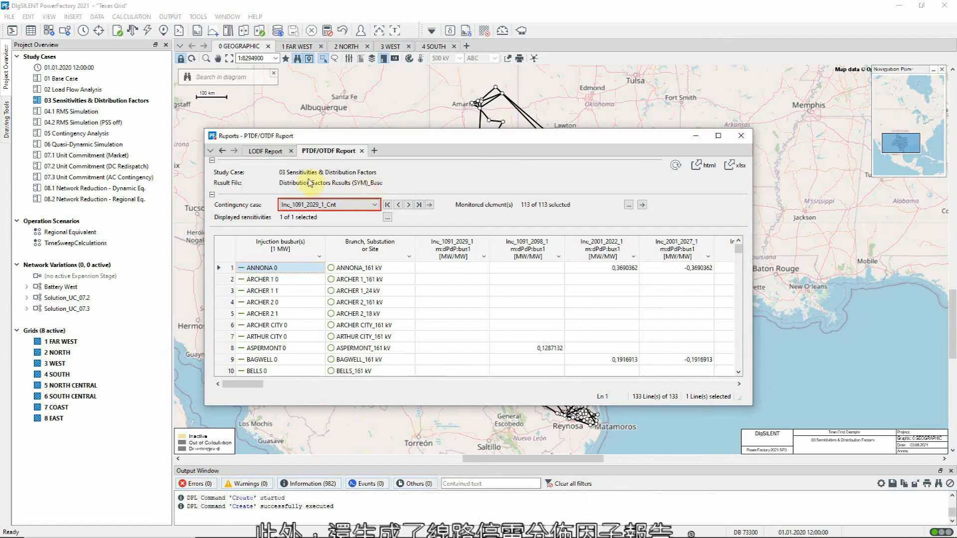
click(287, 159)
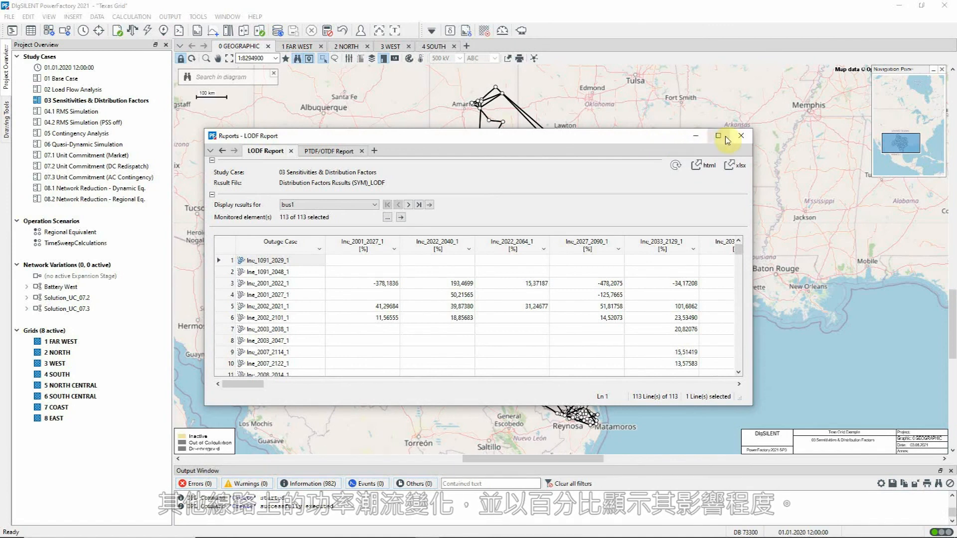
click(740, 135)
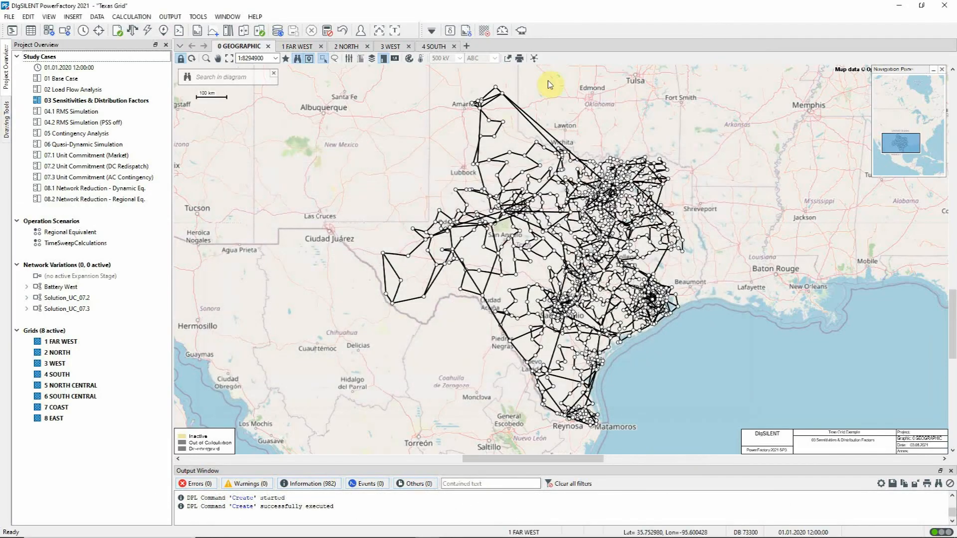
Reset the calculation results and disable Consider contingencies in the Sensitivities / Distribution Factors command
click(327, 30)
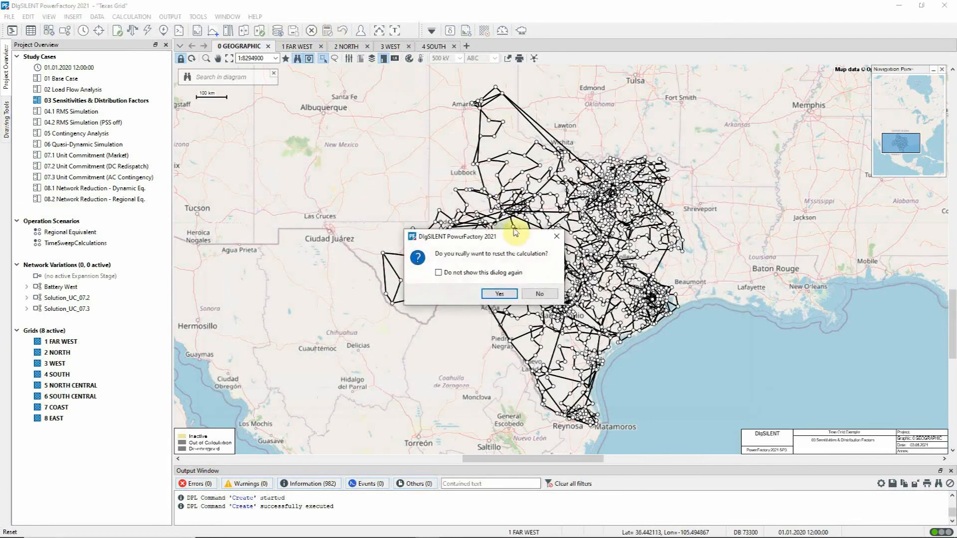
click(498, 294)
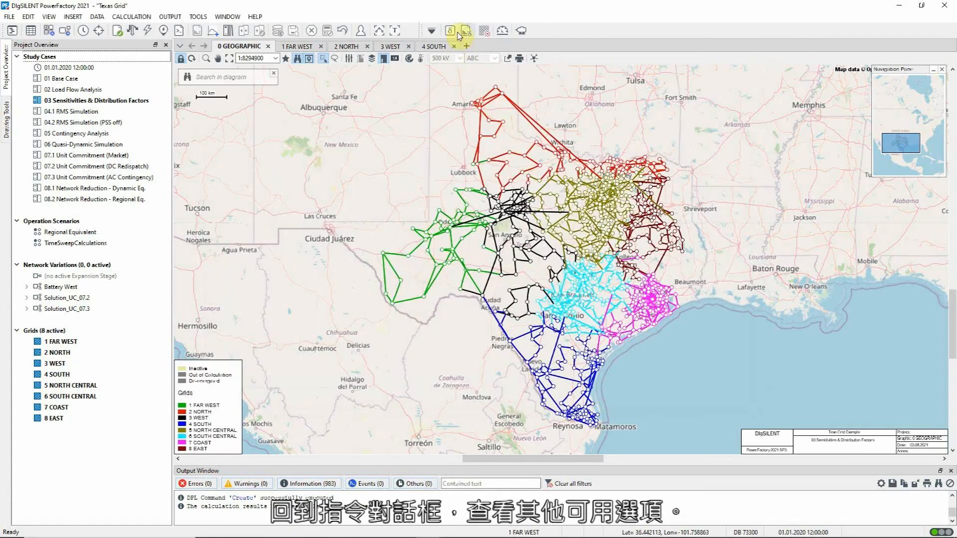
click(450, 31)
drag(515, 135, 785, 248)
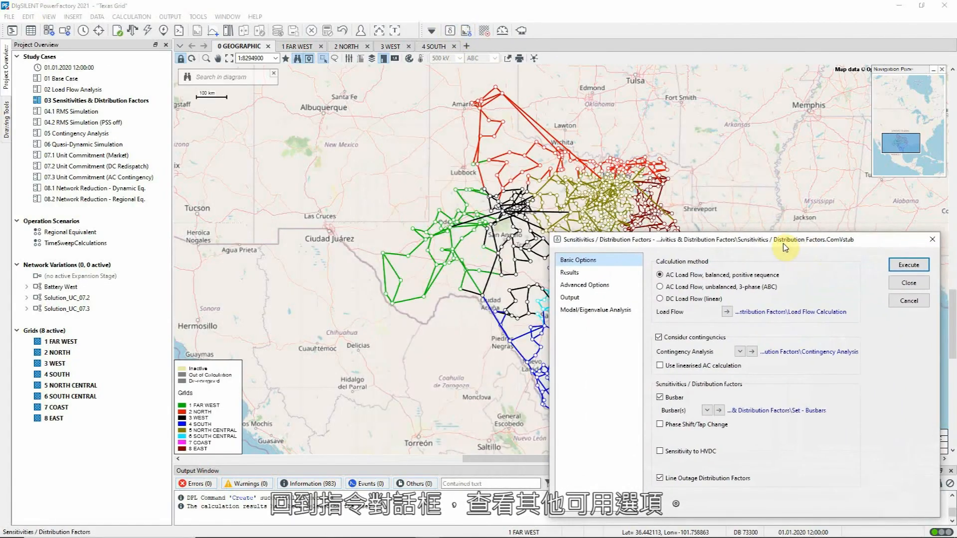
click(659, 338)
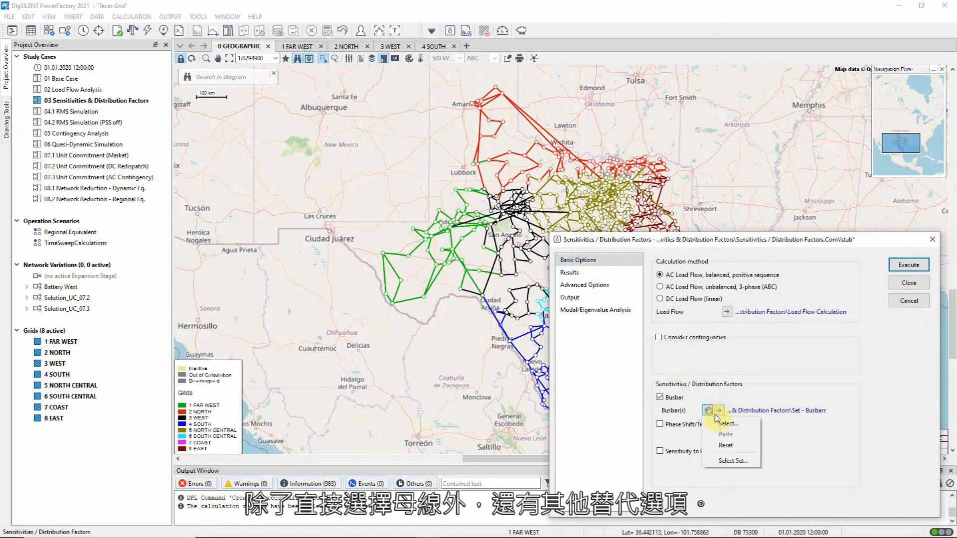
Assign several general loads as the busbar selection for the sensitivities calculation
click(724, 423)
click(735, 320)
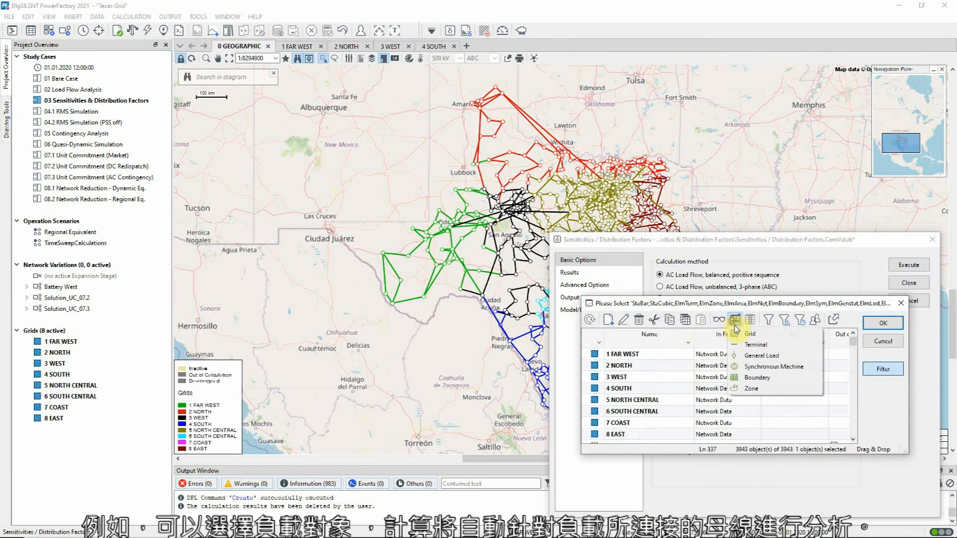
click(761, 355)
drag(592, 355, 596, 400)
click(876, 325)
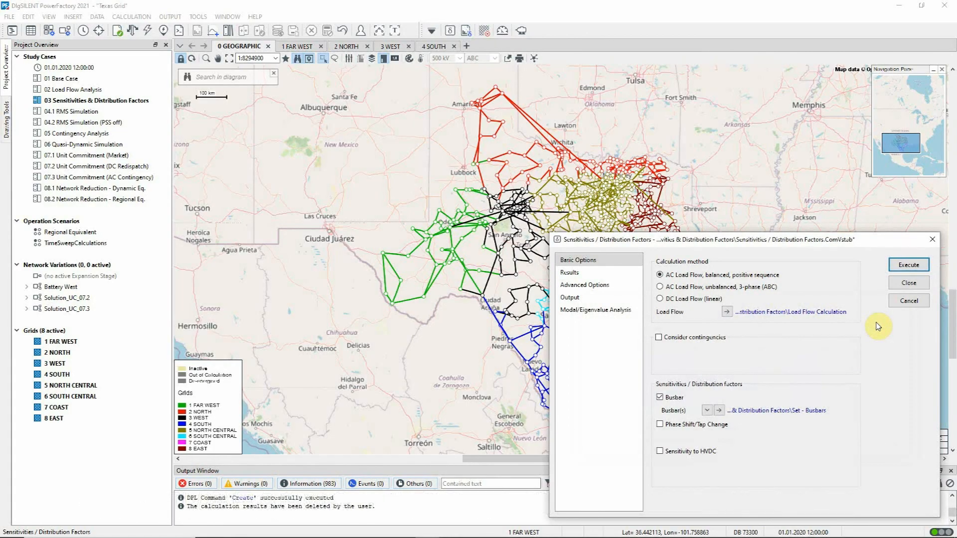
Assign the grids 1 FAR WEST, 2 NORTH and 3 WEST as the busbar selection for the sensitivities calculation
click(705, 413)
click(716, 425)
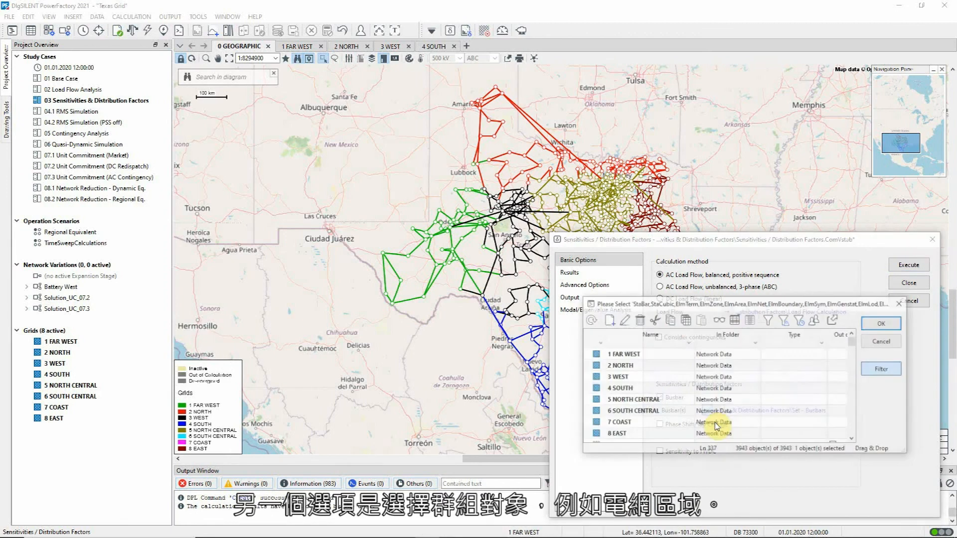
click(593, 355)
shift+click(597, 376)
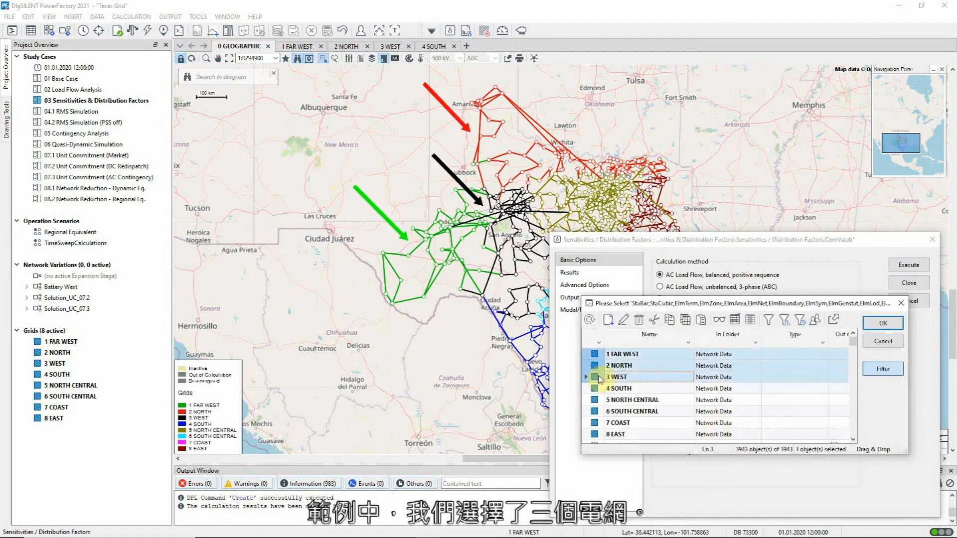
click(875, 325)
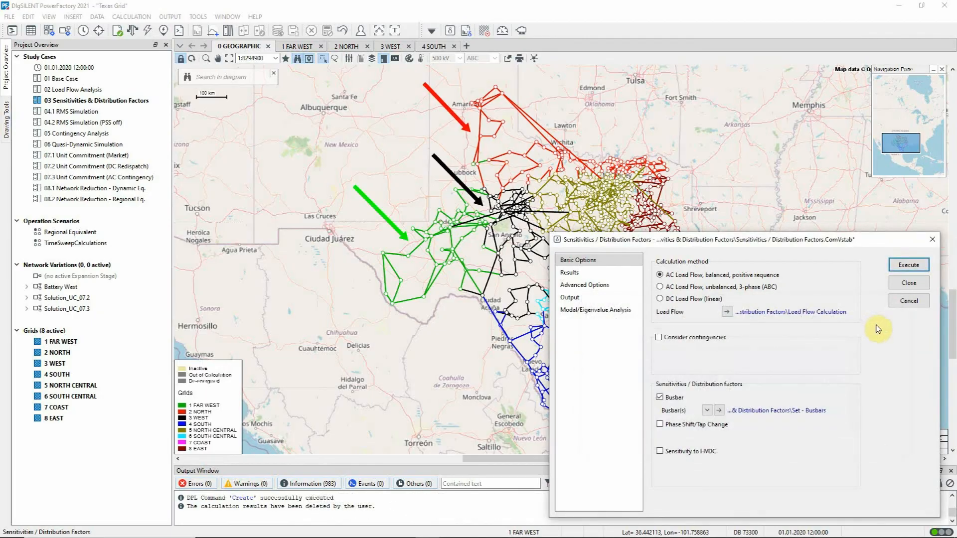
Enable regional sensitivities with boundary sensitivity between adjacent regions for the busbars, and execute the sensitivities calculation
click(603, 284)
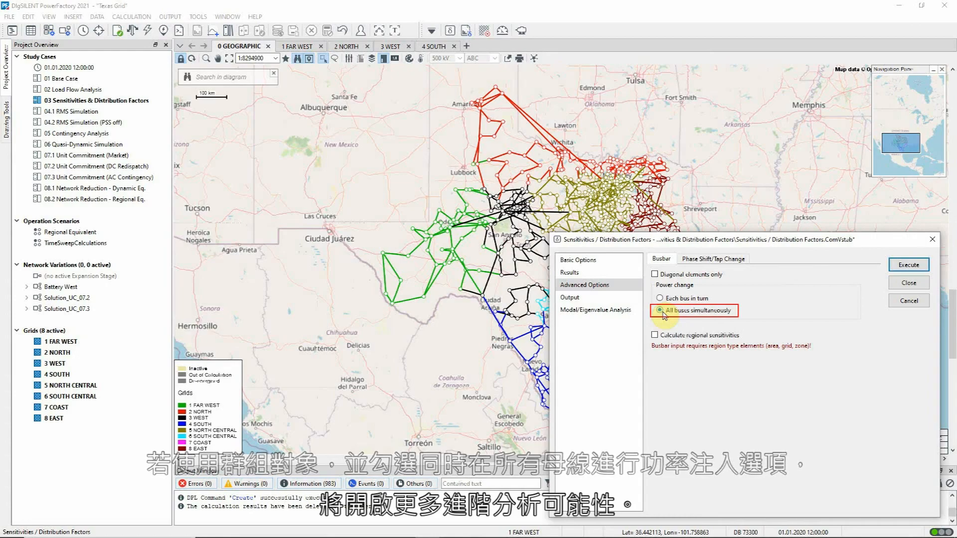
click(655, 336)
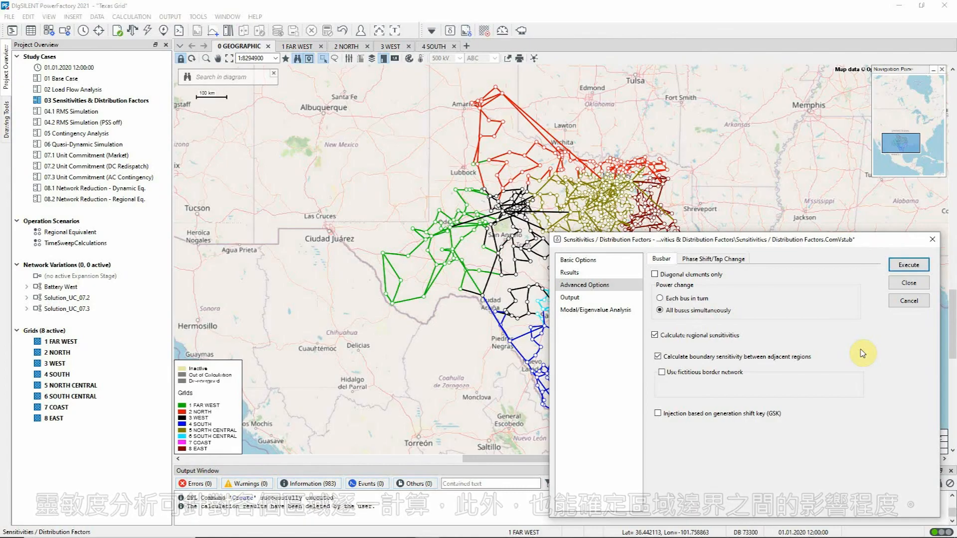
click(908, 265)
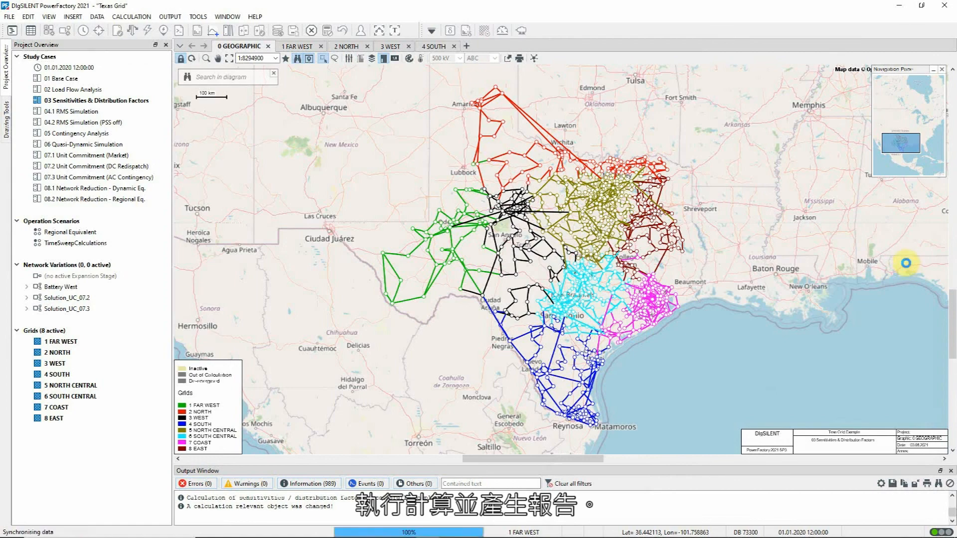
Generate the PTDF/OTDF report, widen it to examine the regional factors between 1 FAR WEST, 2 NORTH and 3 WEST, and close it
click(466, 31)
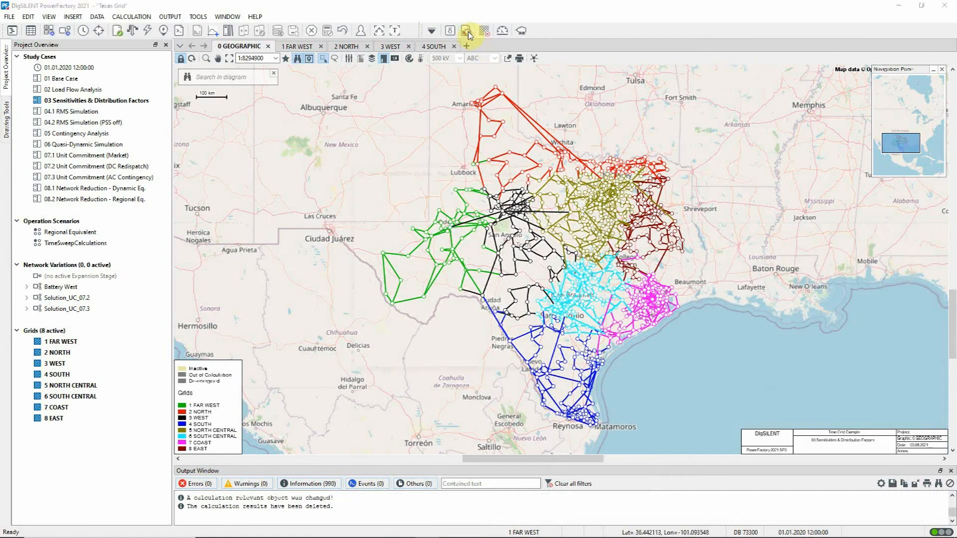
click(573, 195)
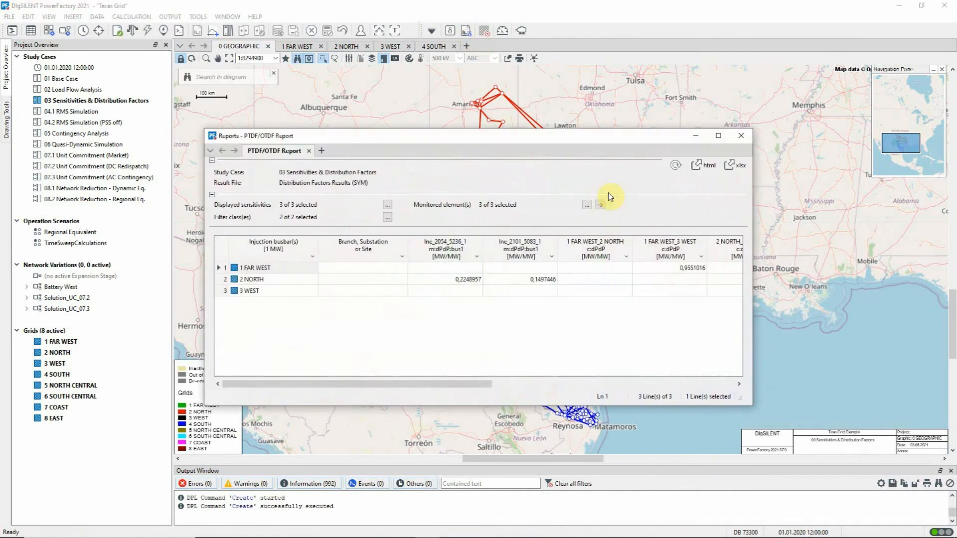
drag(762, 198, 956, 214)
drag(684, 141, 652, 289)
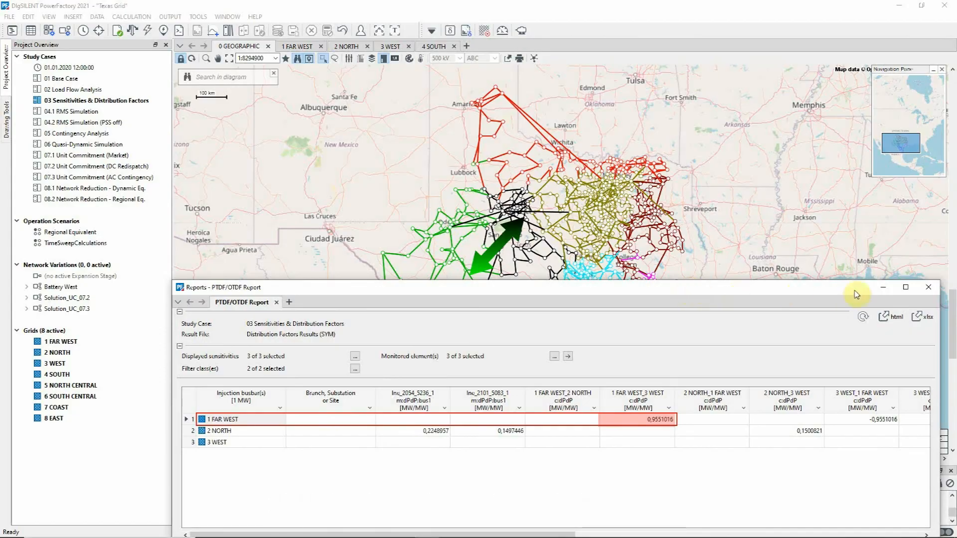
click(929, 288)
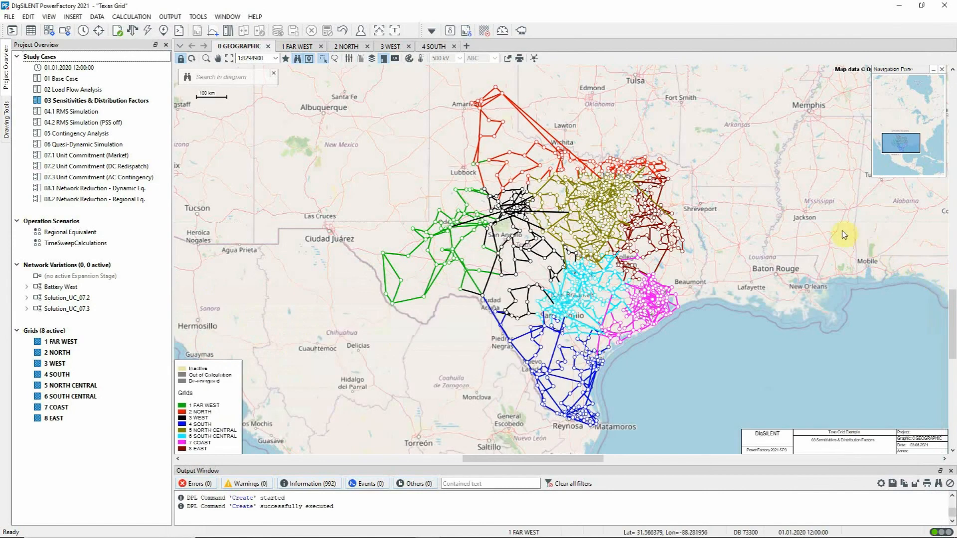
Enable Phase Shift/Tap Change and Sensitivity to HVDC in the Sensitivities / Distribution Factors command
click(449, 33)
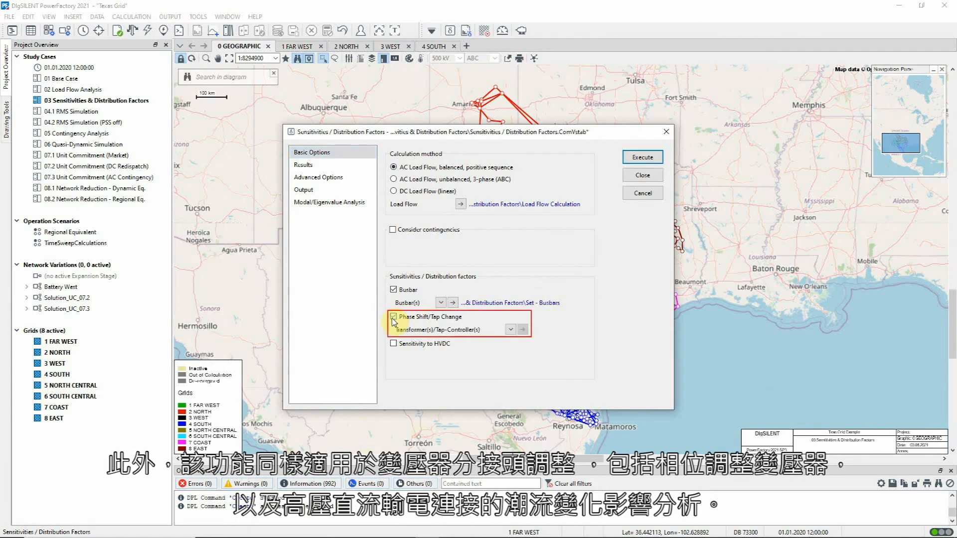
click(393, 344)
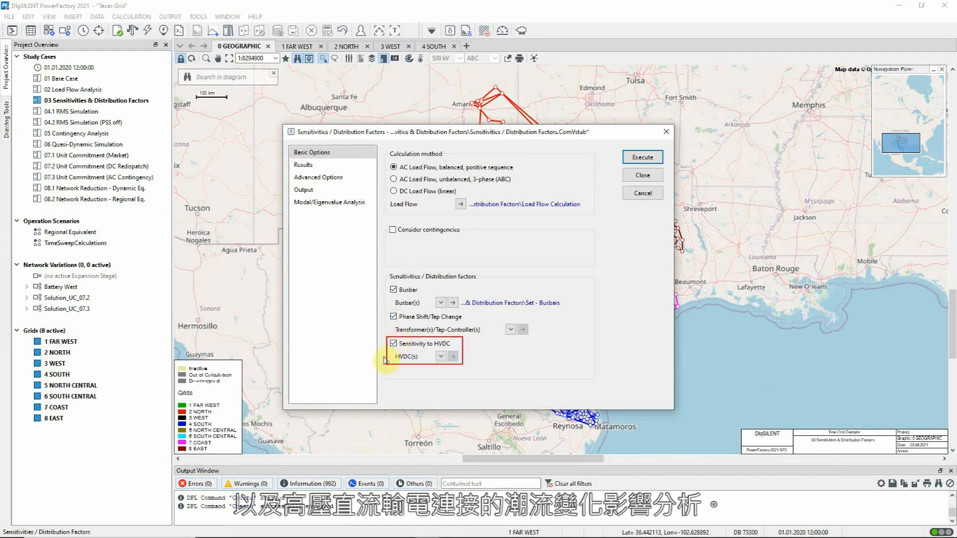